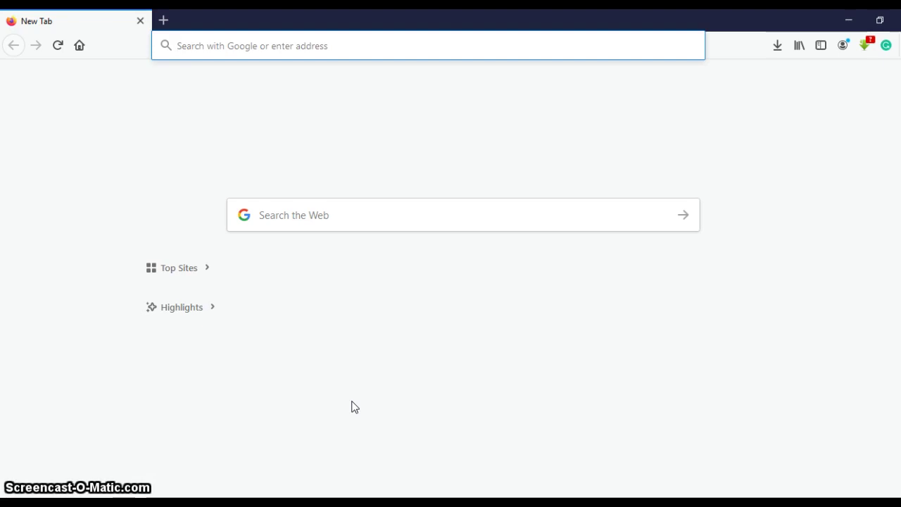
left_click(282, 53)
type("www.quillbot.com/")
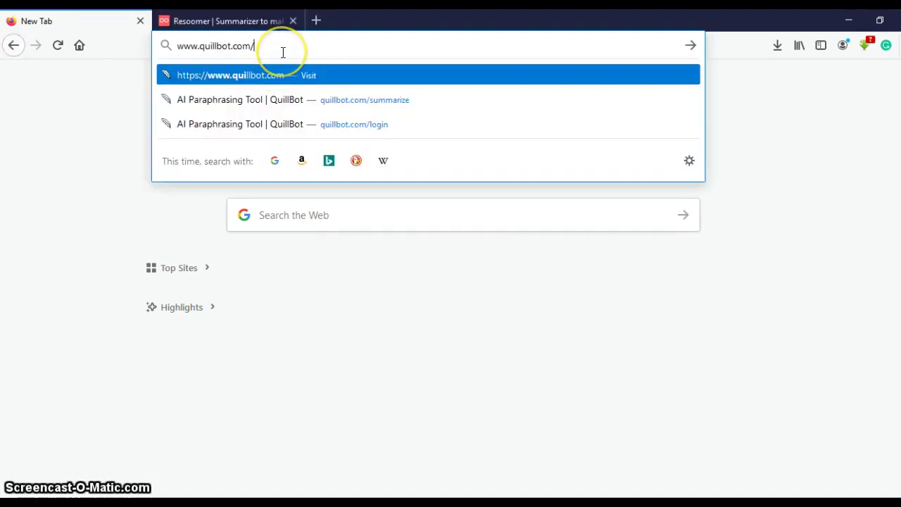
key("Return")
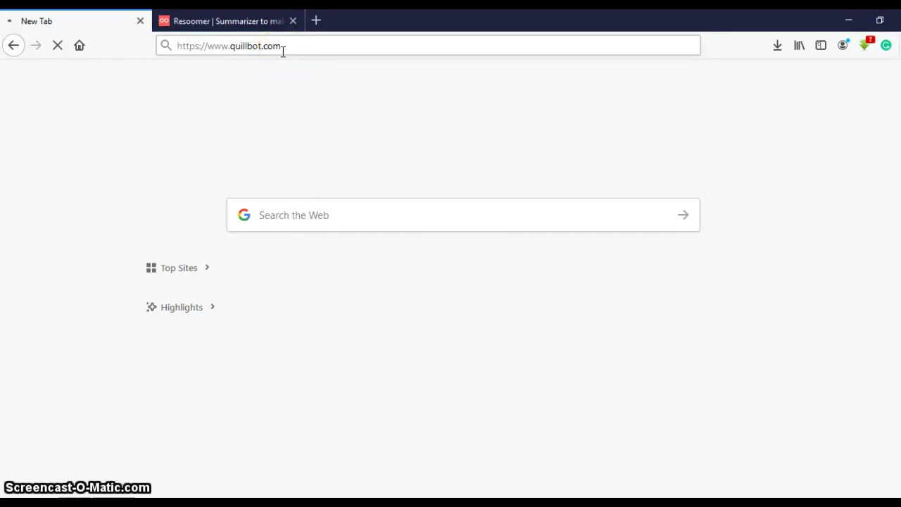
key("ctrl+n")
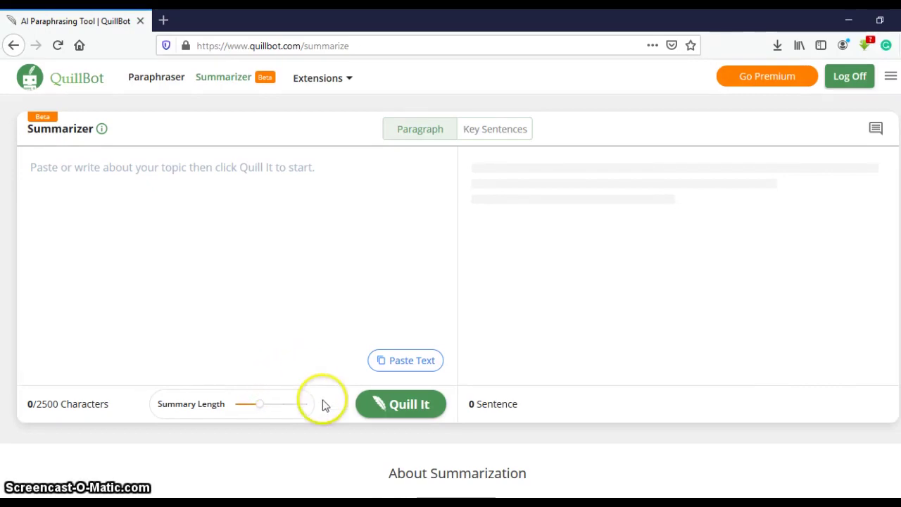
Switch to the Word document, copy the paragraph beginning "As reports of COVID-19 emerged", and return to the browser.
key("alt+Tab")
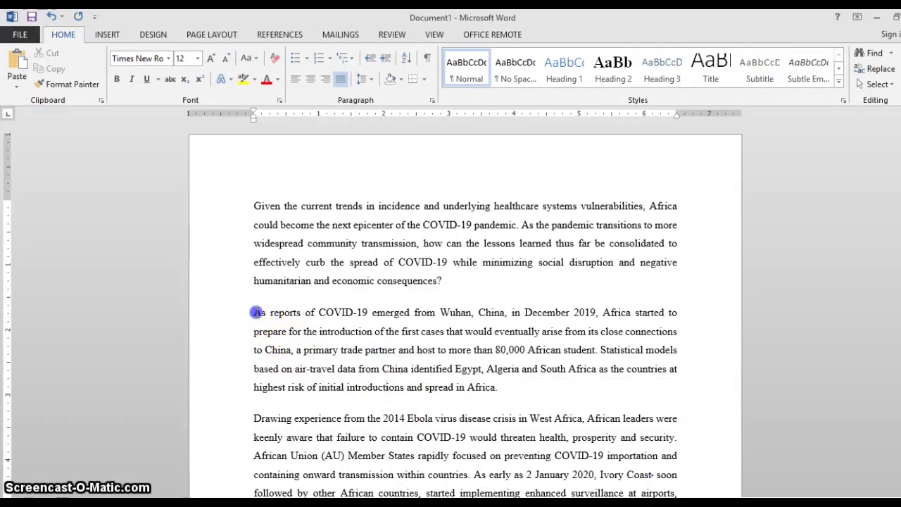
left_click_drag(255, 312, 502, 380)
key("ctrl+c")
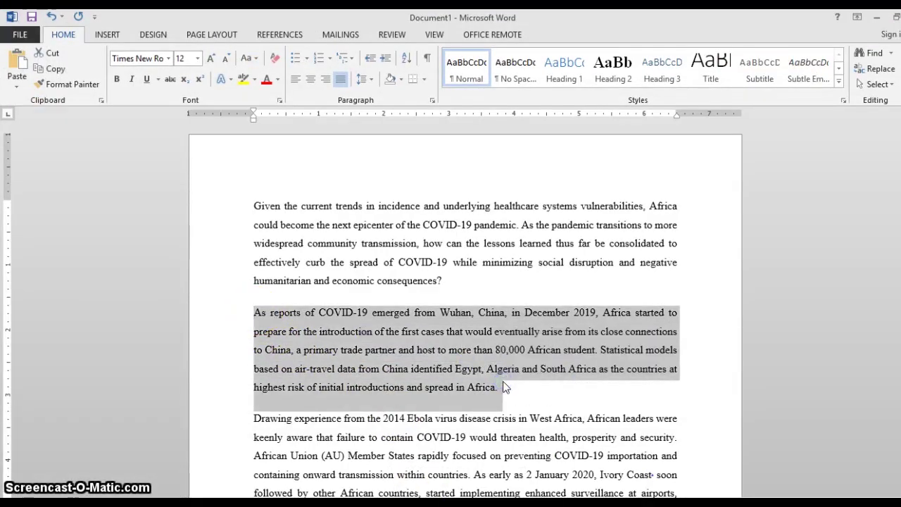
left_click(876, 17)
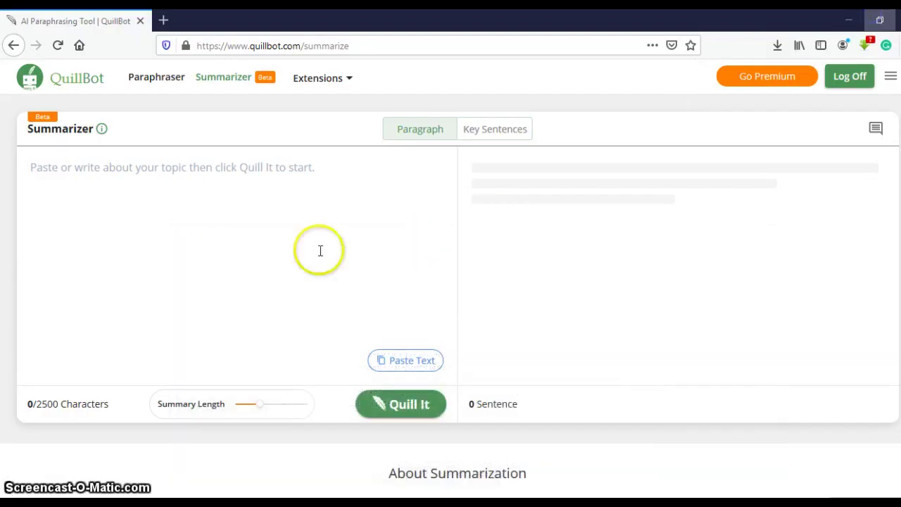
Paste the copied COVID-19 paragraph into the QuillBot Summarizer and generate a paragraph summary.
left_click(159, 169)
key("ctrl+v")
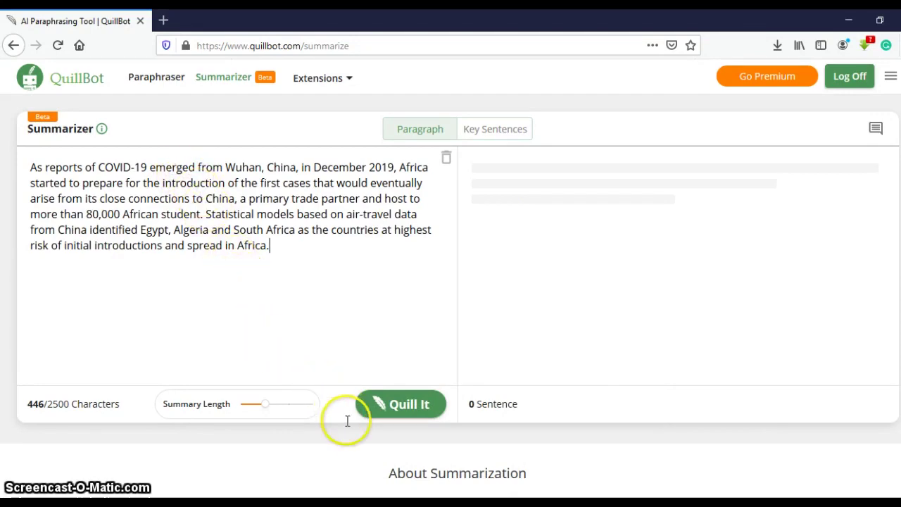
left_click(395, 408)
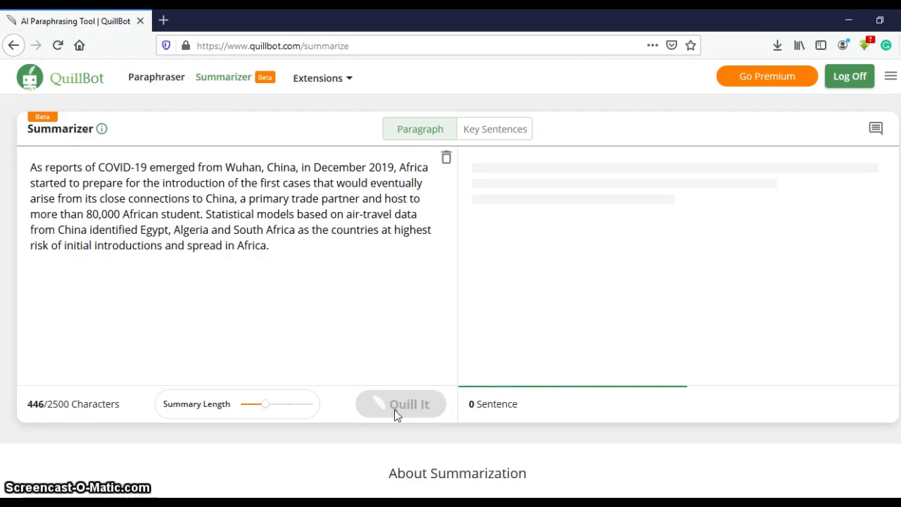
left_click(398, 405)
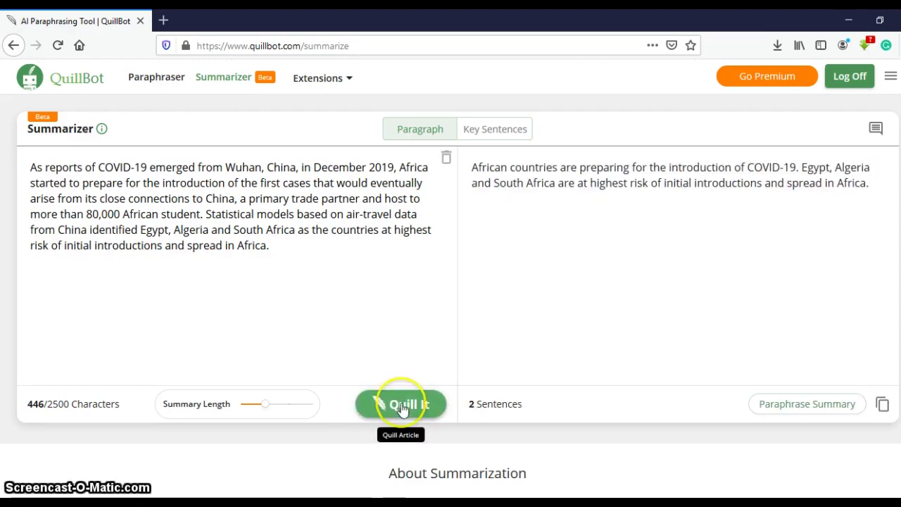
Review the Key Sentences version of the summary and return to the Paragraph version.
left_click(486, 134)
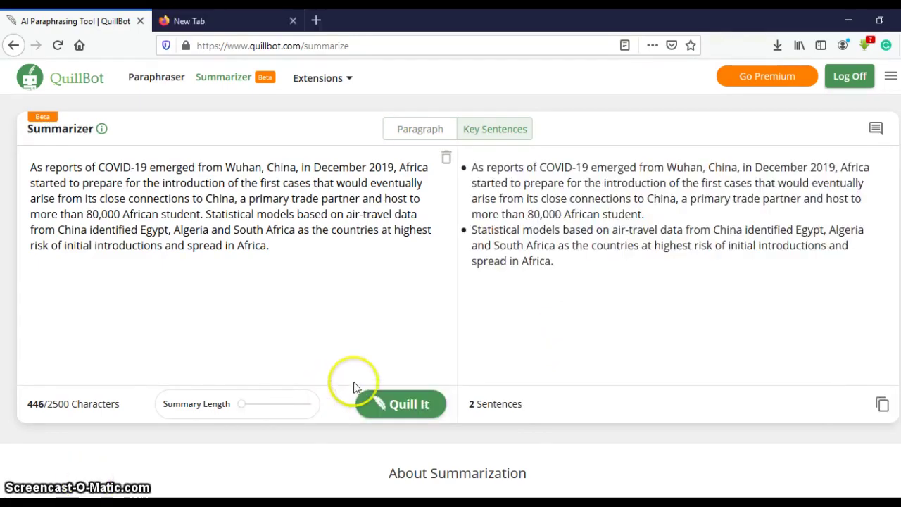
left_click_drag(589, 281, 458, 164)
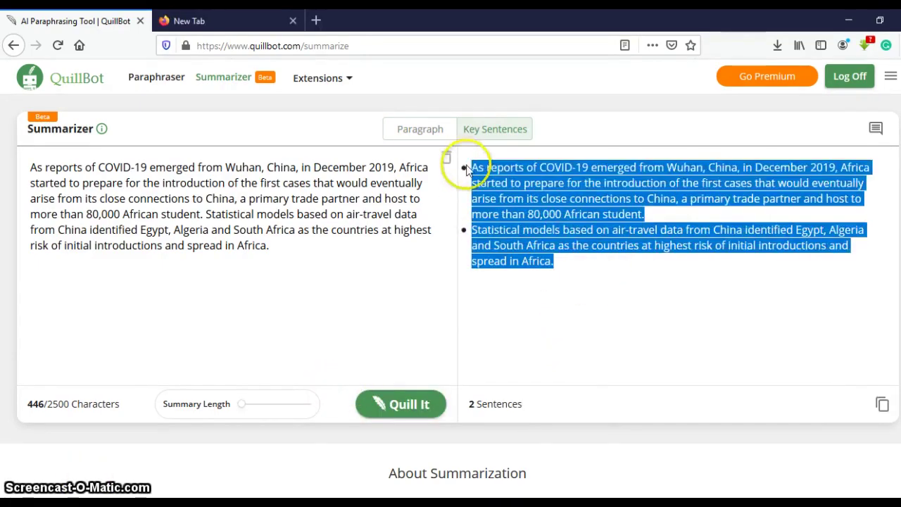
left_click_drag(476, 198, 589, 305)
left_click(589, 306)
left_click(444, 140)
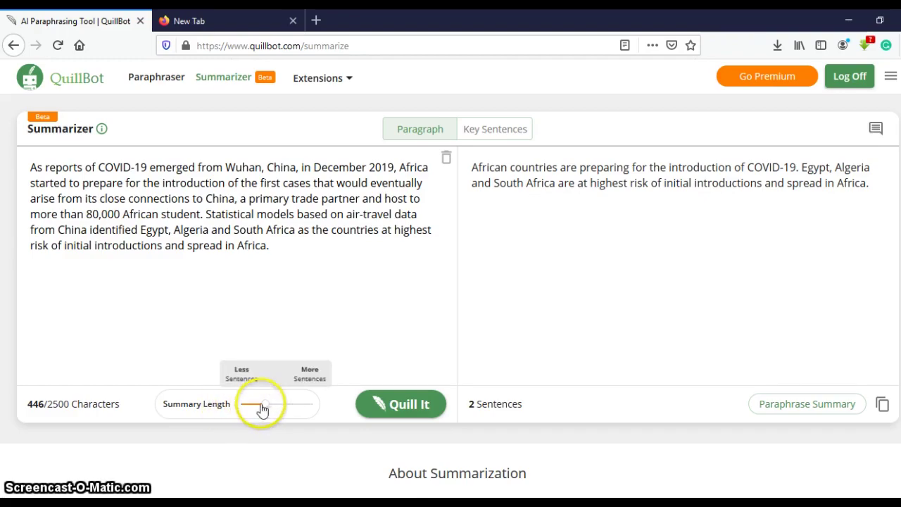
Set the summary length to the maximum and regenerate the paragraph summary.
left_click_drag(268, 408, 319, 408)
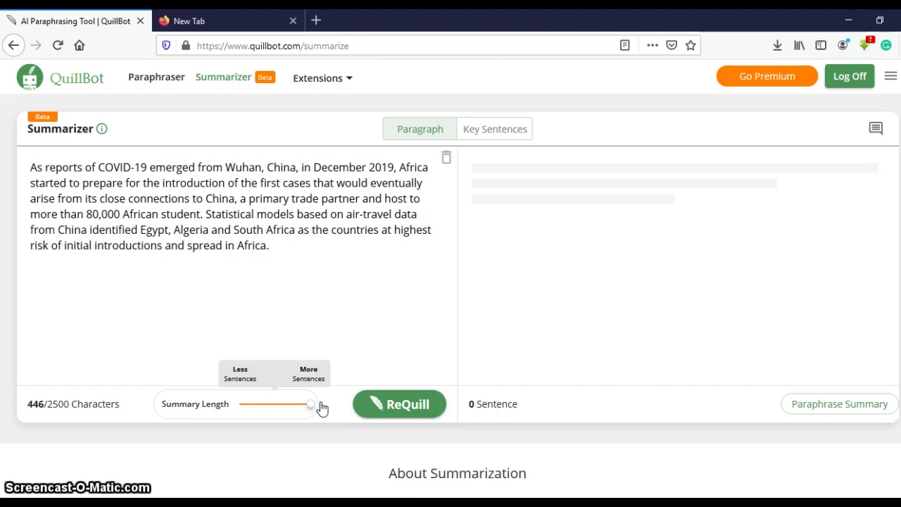
mouse_move(318, 408)
left_mouse_down()
mouse_move(243, 405)
mouse_move(317, 408)
left_mouse_up()
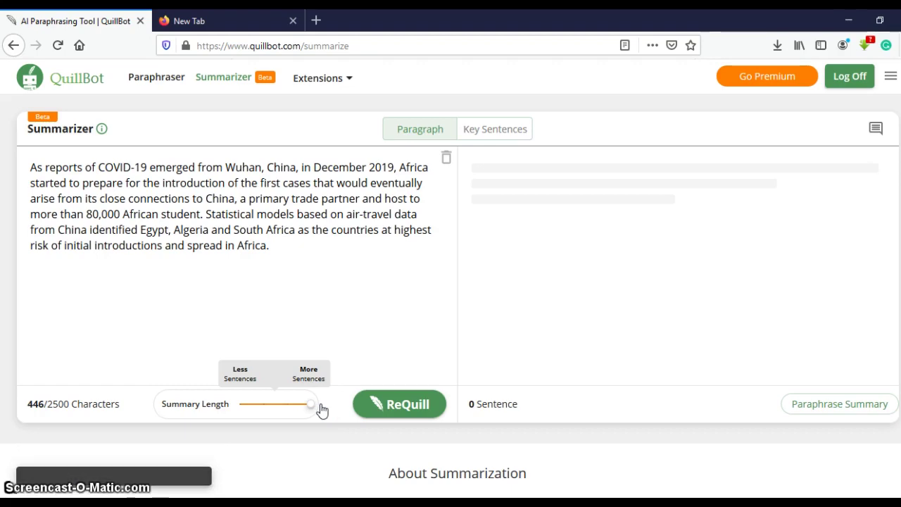
left_click(443, 404)
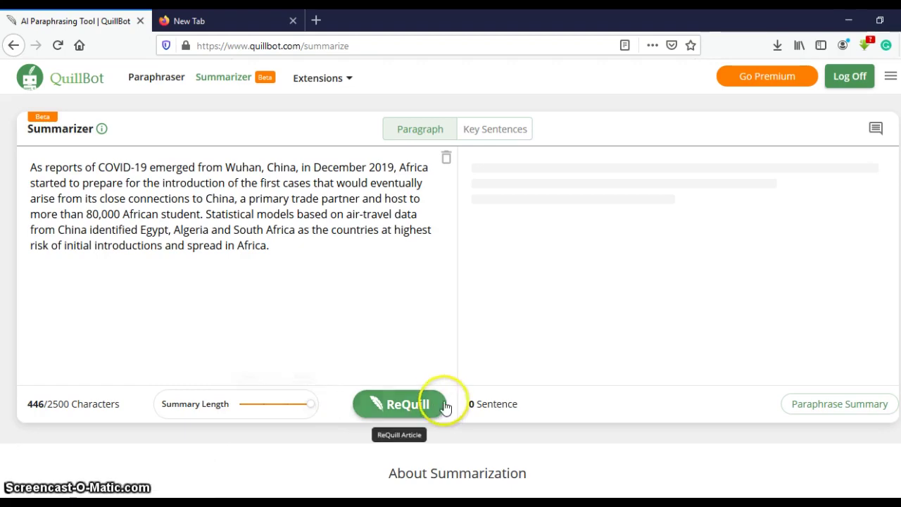
left_click(375, 409)
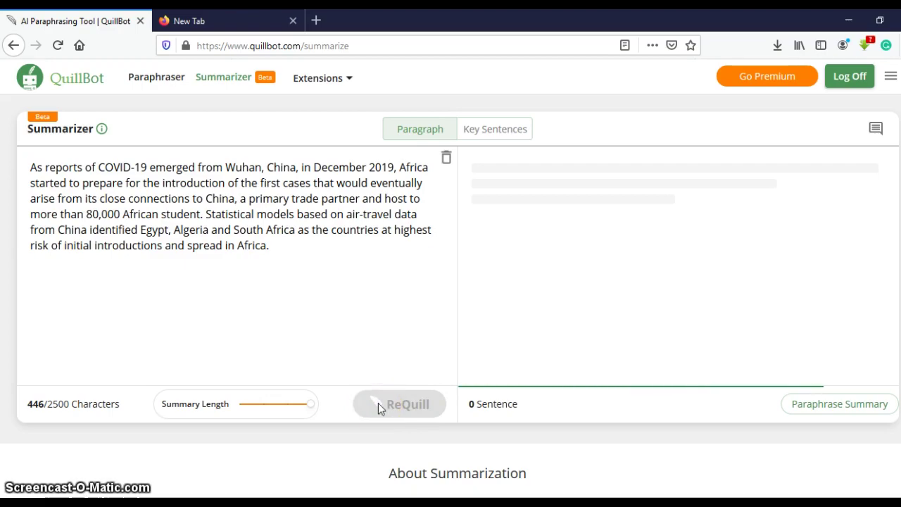
Set the summary length to the minimum and regenerate the paragraph summary.
left_click_drag(396, 405, 232, 413)
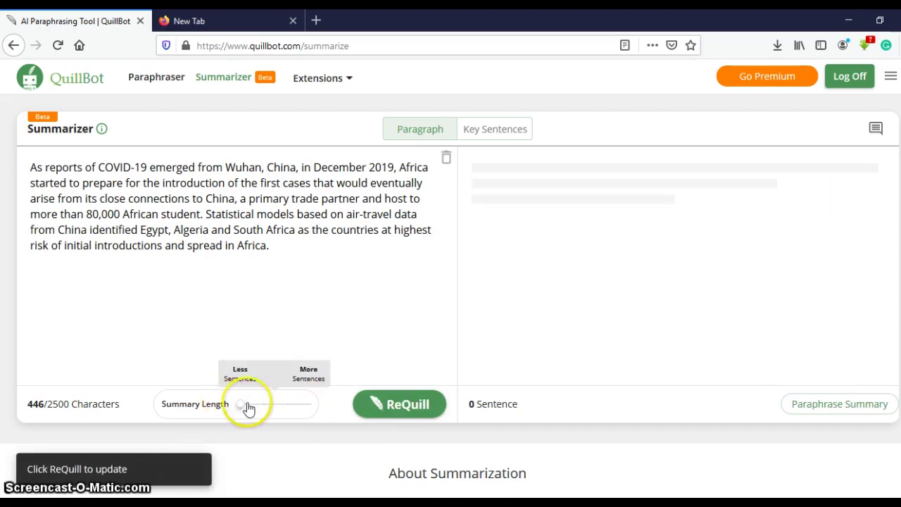
left_click(387, 405)
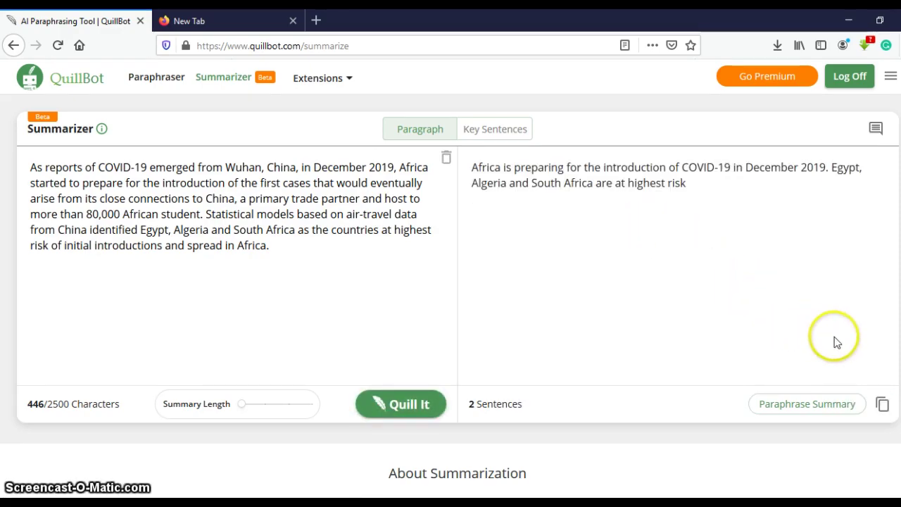
left_click(883, 408)
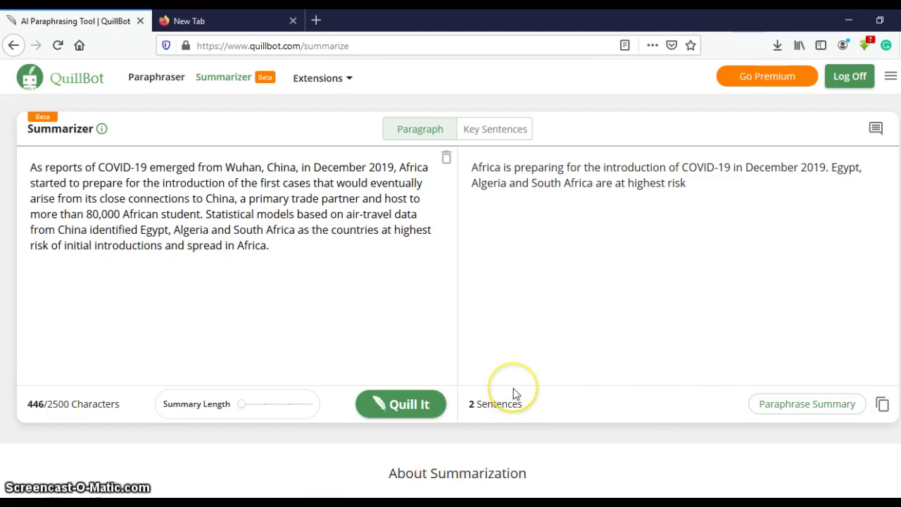
left_click(237, 23)
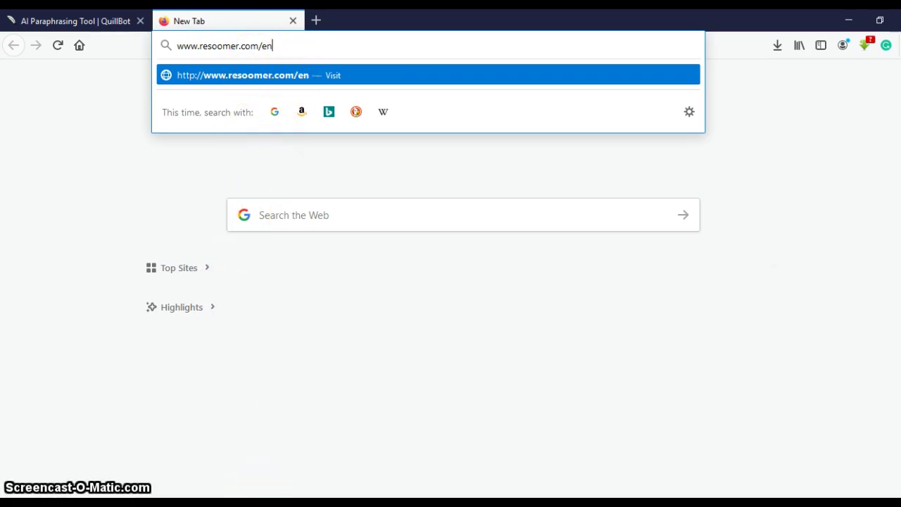
left_click(335, 49)
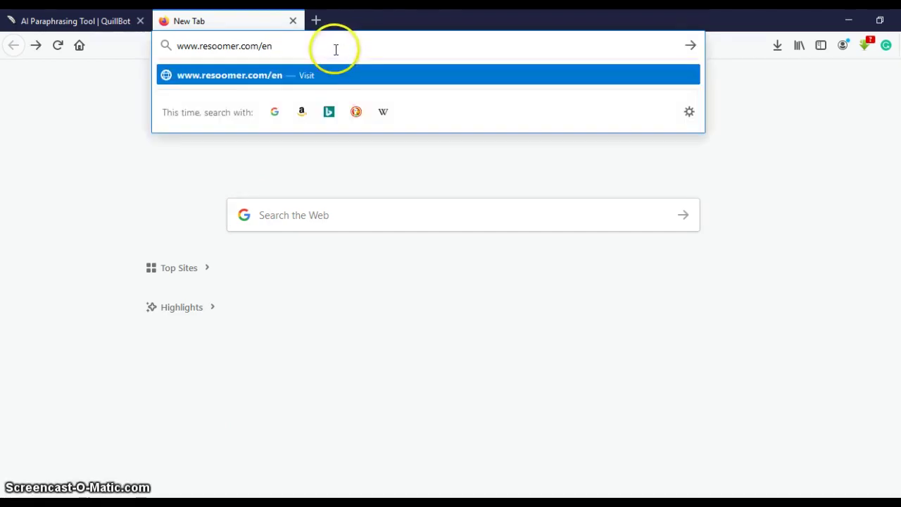
key("Return")
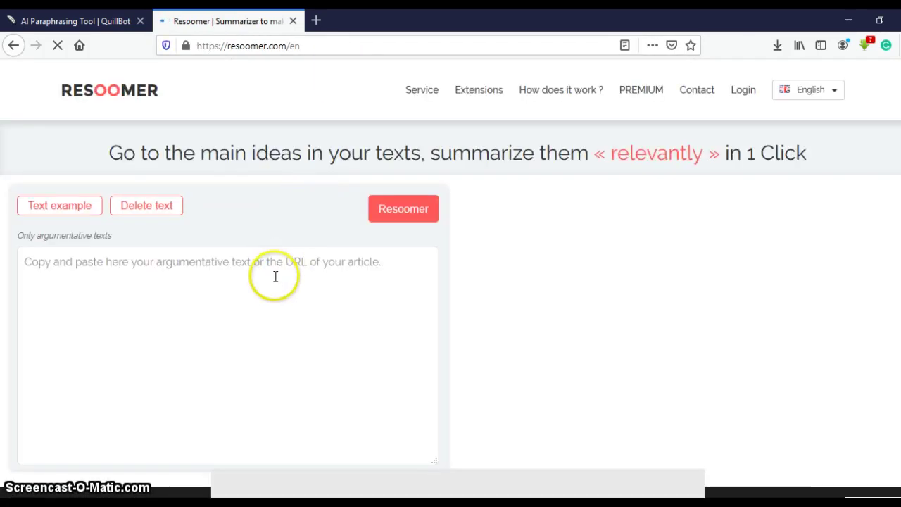
Paste the copied COVID-19 paragraph into Resoomer's text box and generate its summary.
scroll(275, 275, "down", 1)
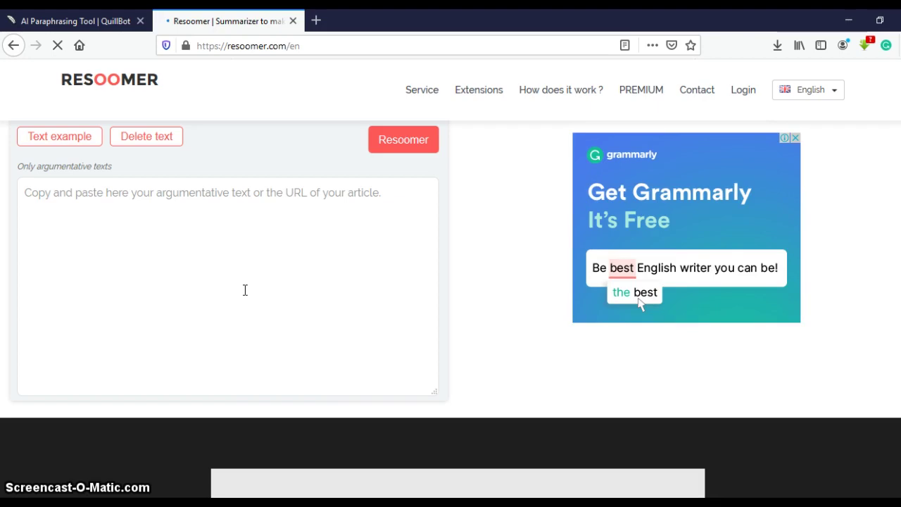
left_click(176, 231)
key("ctrl+v")
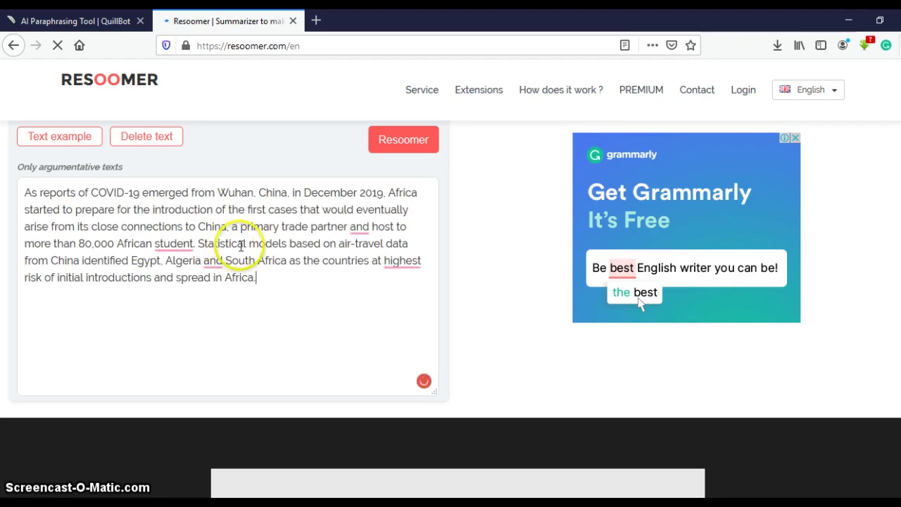
left_click(397, 141)
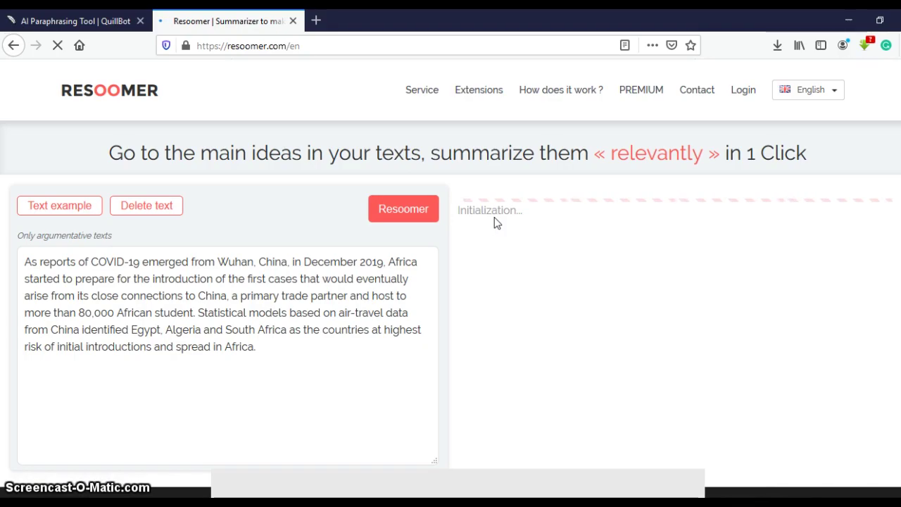
left_click(611, 238)
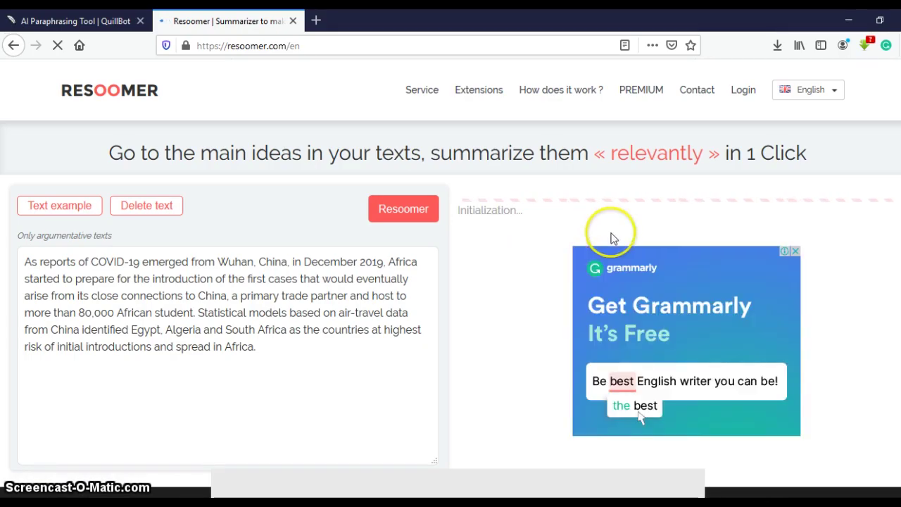
left_click(741, 290)
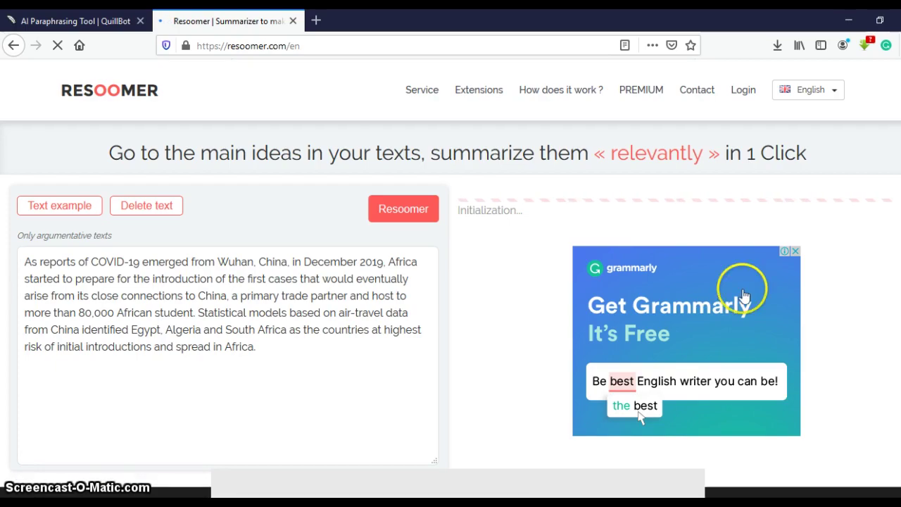
left_click(795, 252)
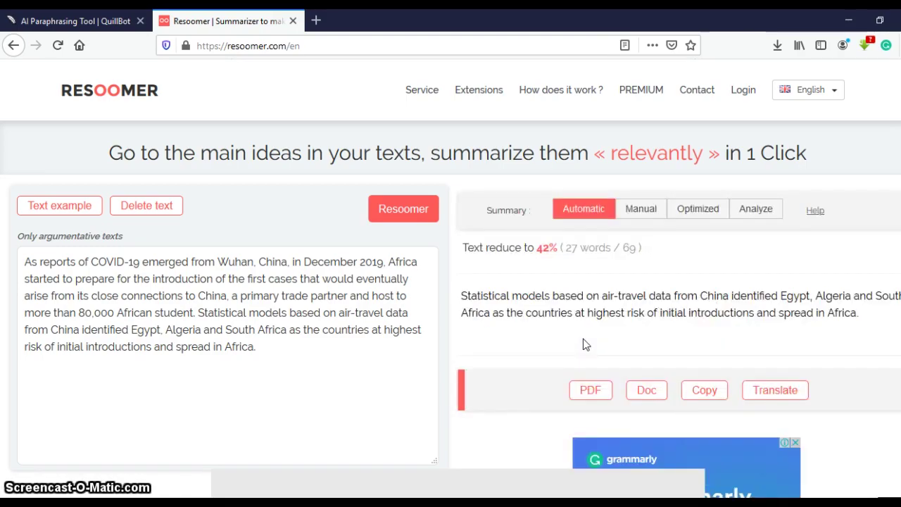
left_click(581, 335)
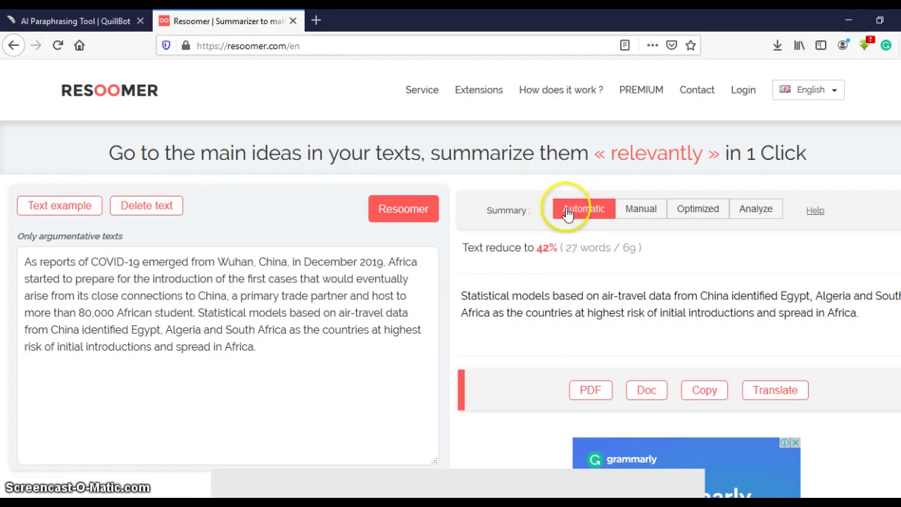
Change the Resoomer summary to Manual mode and set its size to 70%.
left_click(639, 213)
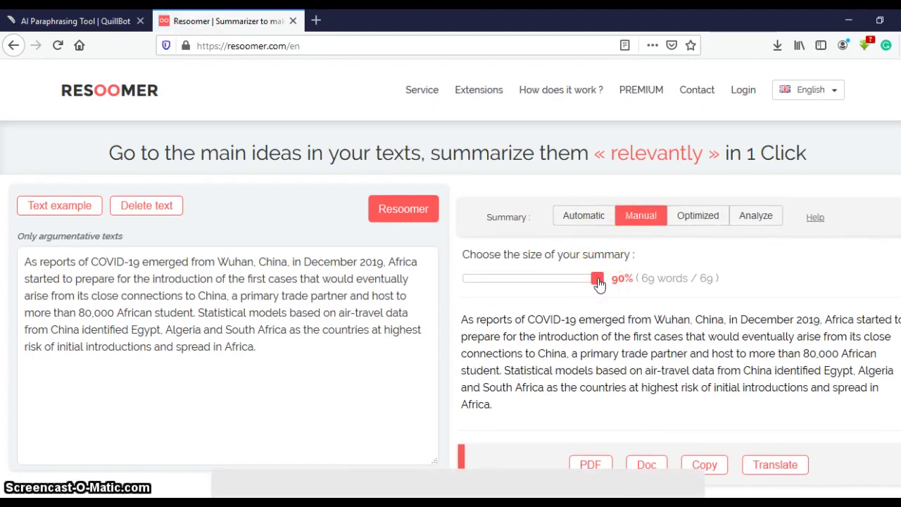
left_click(599, 304)
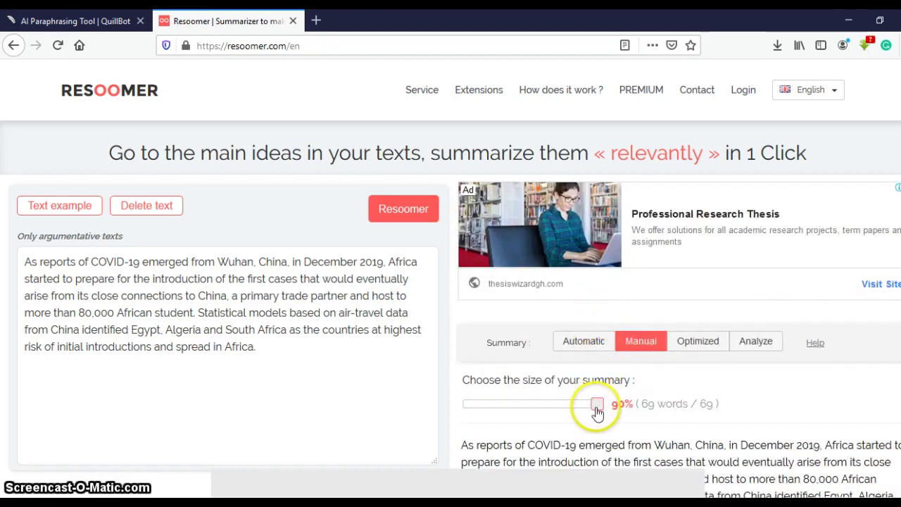
scroll(597, 412, "down", 2)
left_click(585, 267)
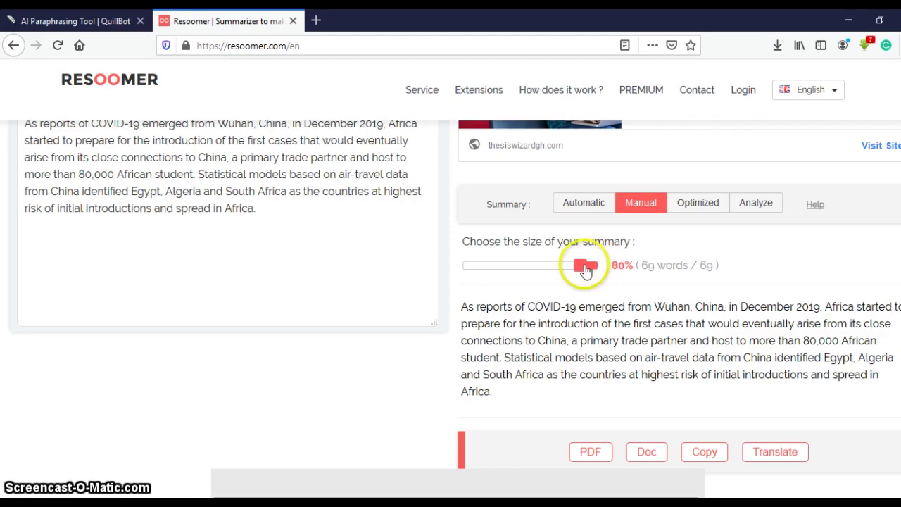
left_click_drag(586, 267, 574, 270)
left_click(565, 267)
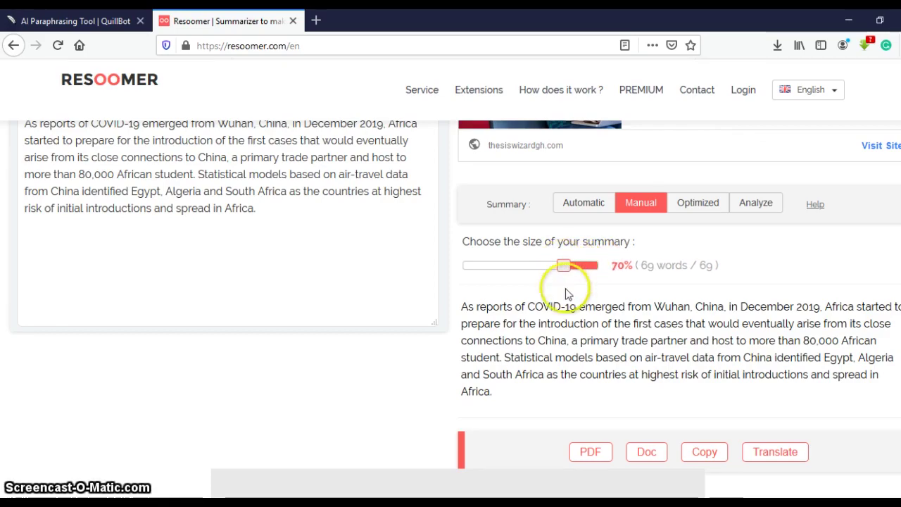
scroll(539, 376, "down", 3)
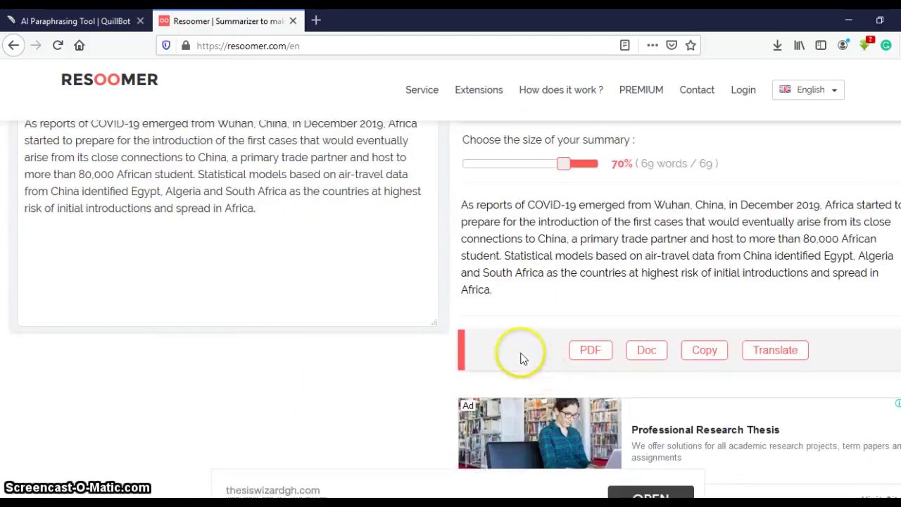
scroll(517, 305, "up", 3)
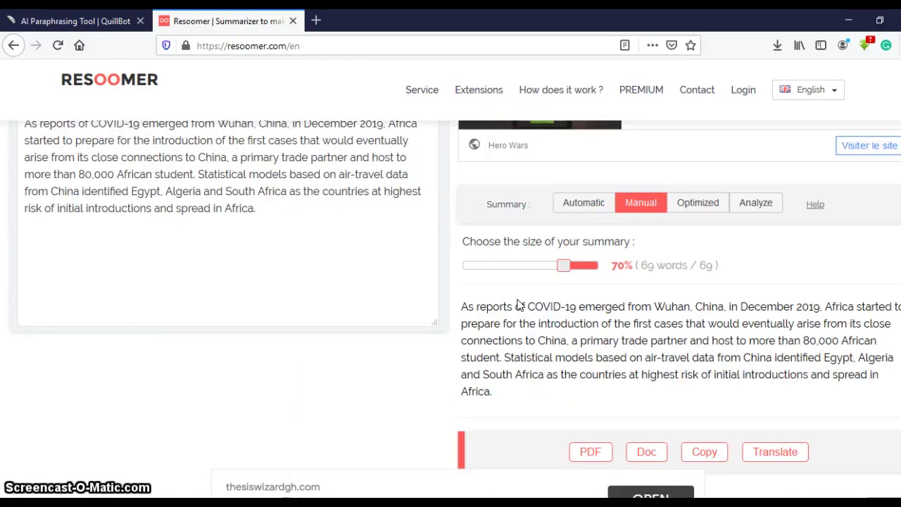
Switch the Resoomer summary to Analyze mode to highlight the important sentences of the COVID-19 paragraph.
scroll(519, 304, "up", 4)
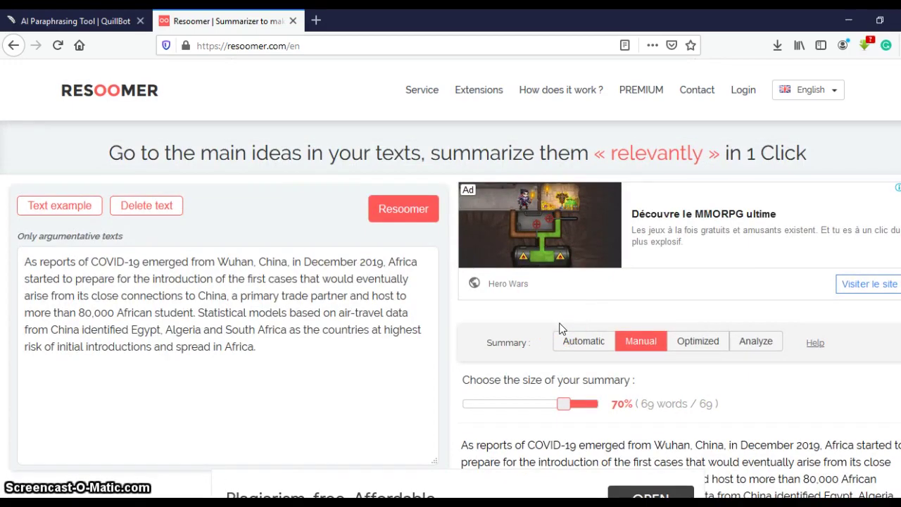
left_click(594, 325)
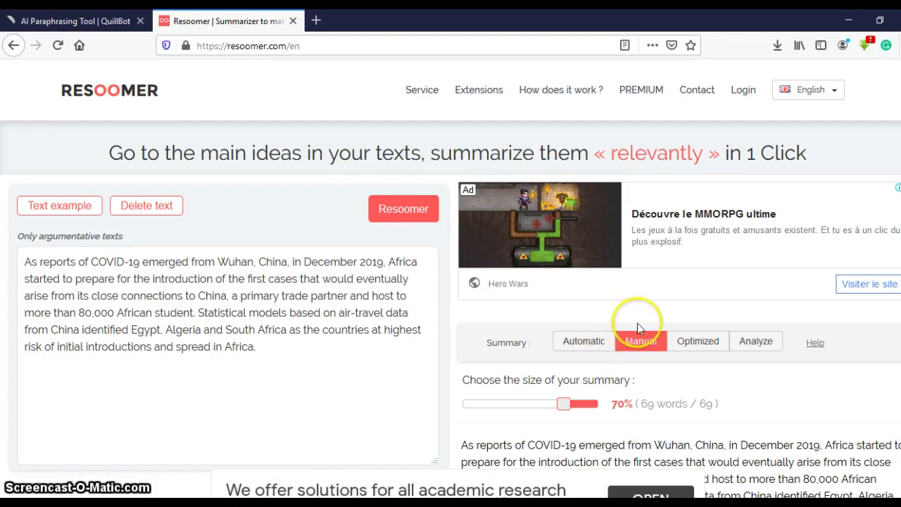
left_click(752, 342)
scroll(739, 310, "down", 3)
left_click(751, 135)
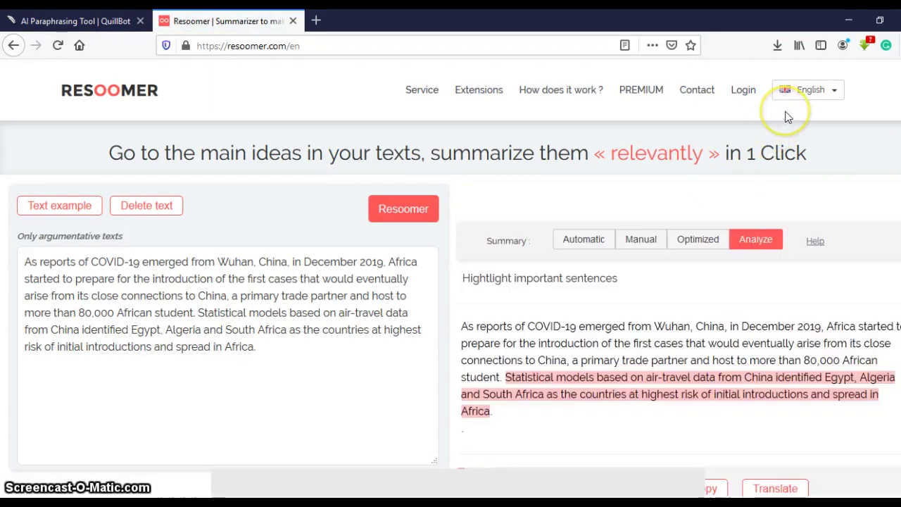
left_click(788, 116)
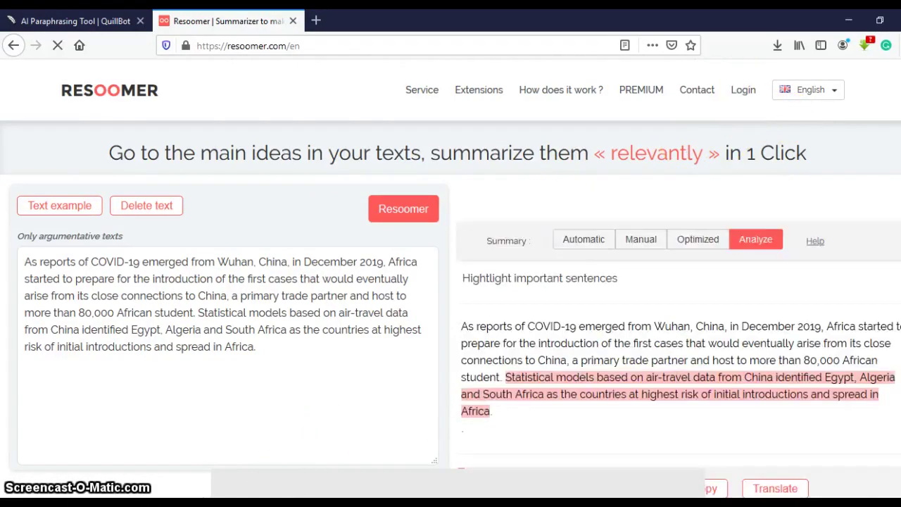
Request the analyzed summary as the Word document Summary.doc and close the download dialog.
scroll(454, 392, "down", 2)
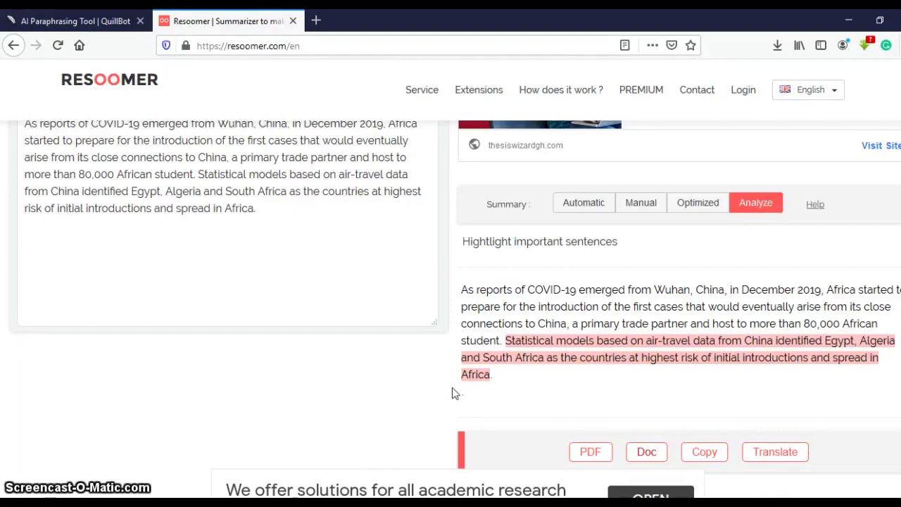
left_click(697, 457)
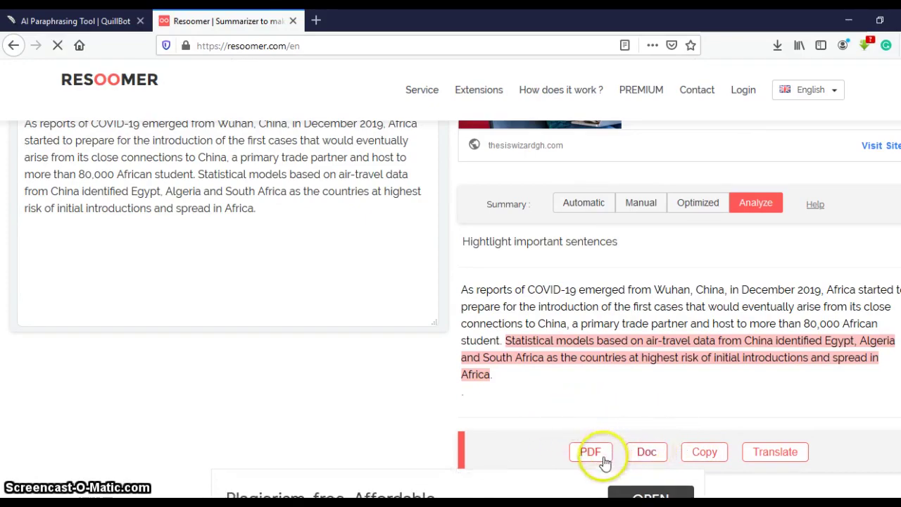
scroll(612, 456, "down", 3)
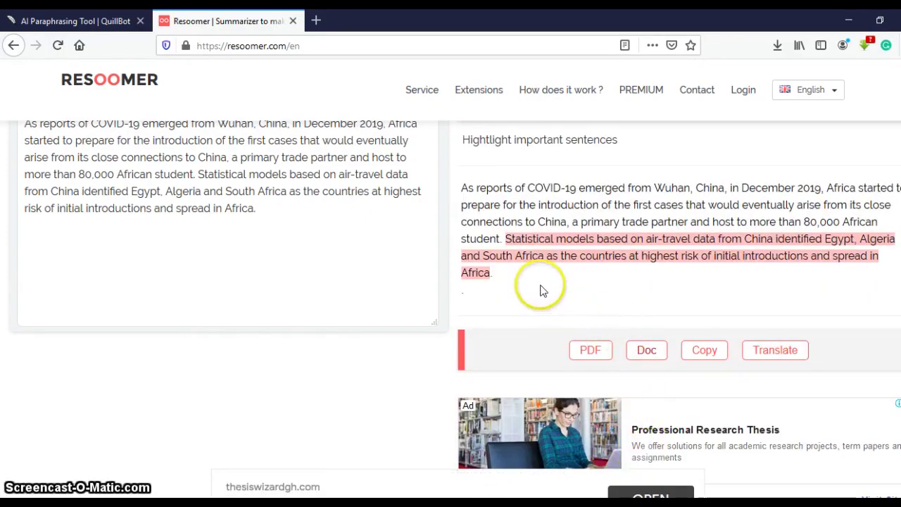
scroll(593, 345, "up", 3)
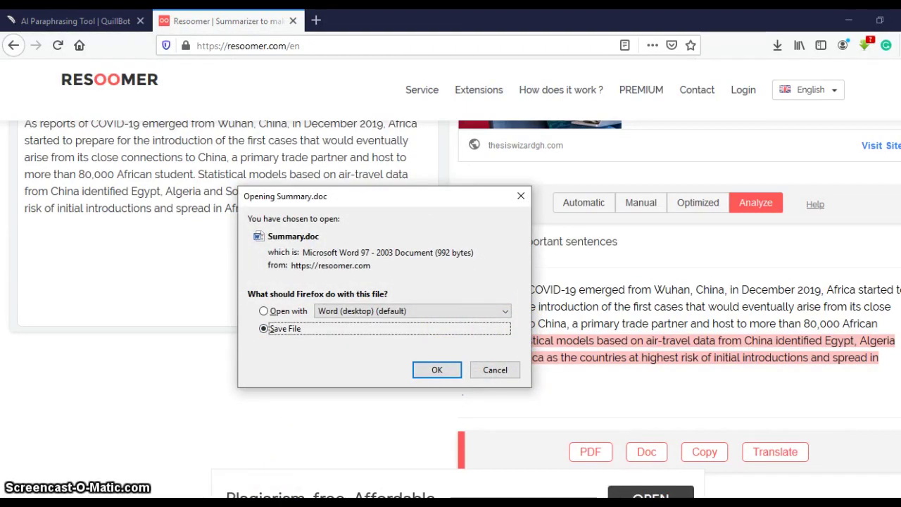
left_click(367, 424)
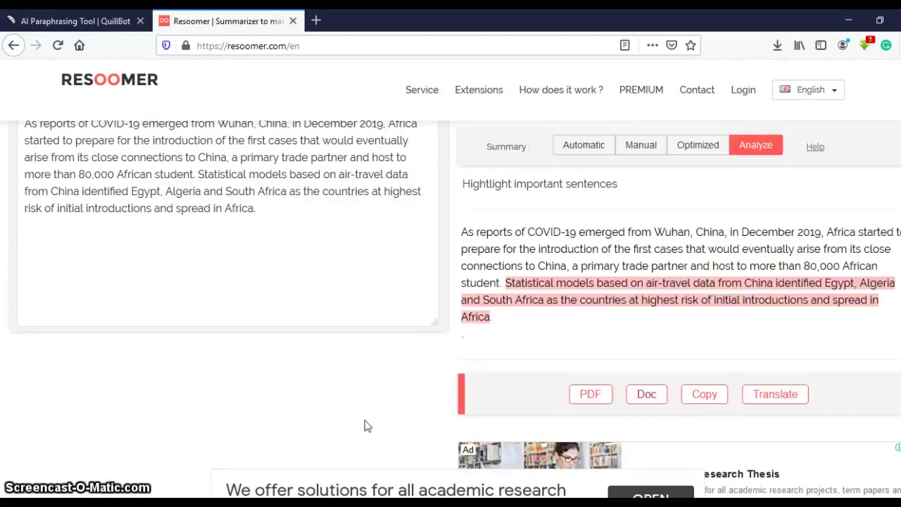